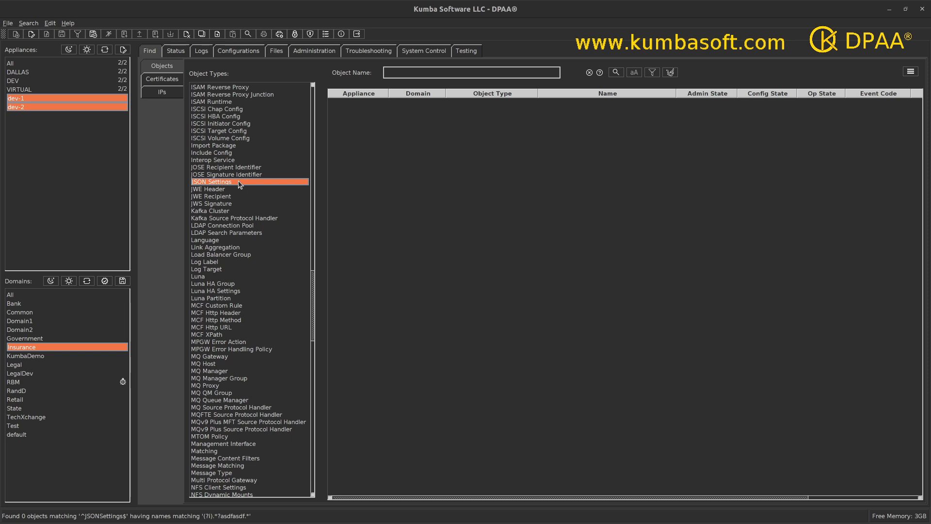
- Search the Insurance domain on dev-1 and dev-2 for JSON Settings objects, and select both REALLY_BAD_NAME results
{"action": "left_click", "coordinate": [615, 74]}
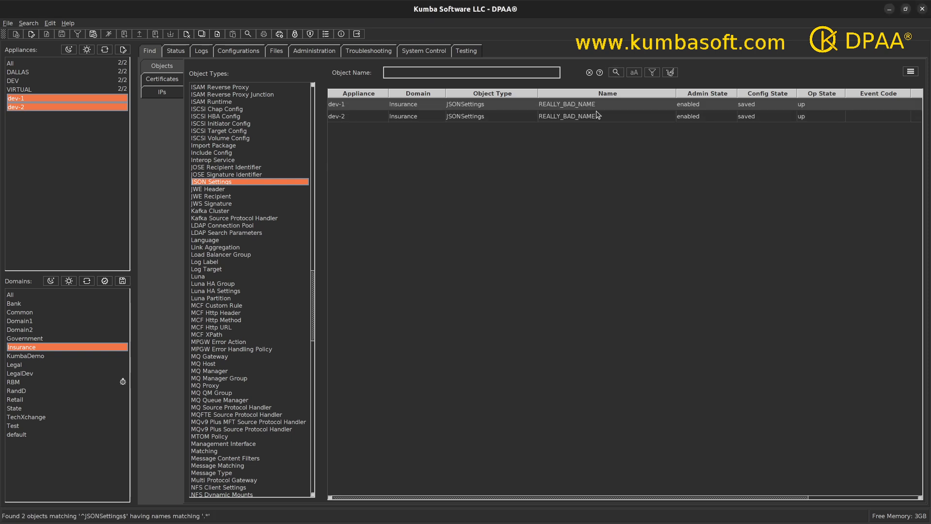
{"action": "left_click_drag", "start_coordinate": [584, 104], "coordinate": [583, 119]}
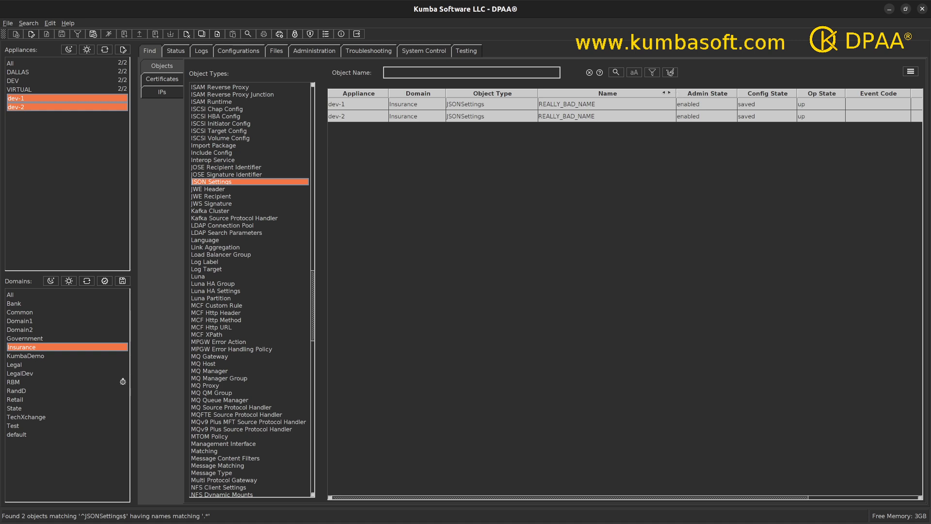
{"action": "left_click_drag", "start_coordinate": [676, 93], "coordinate": [621, 97]}
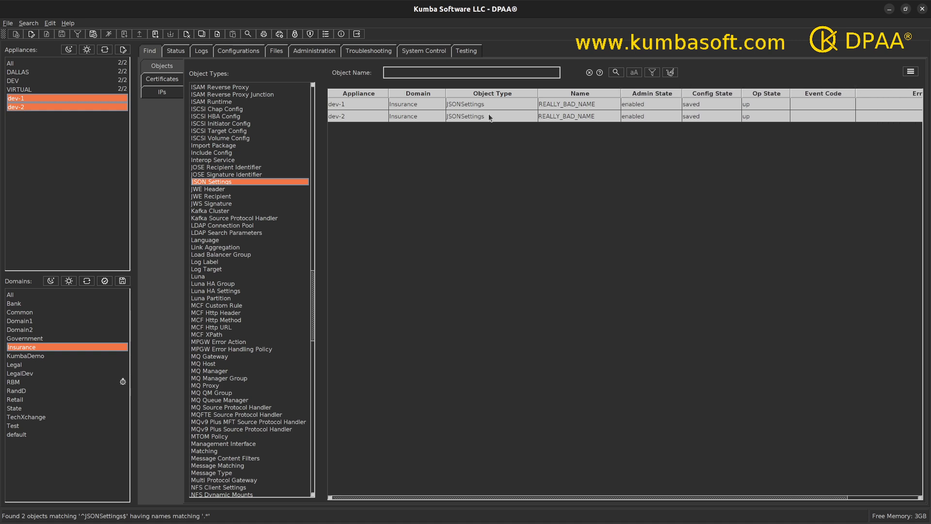
{"action": "left_click_drag", "start_coordinate": [538, 92], "coordinate": [499, 92]}
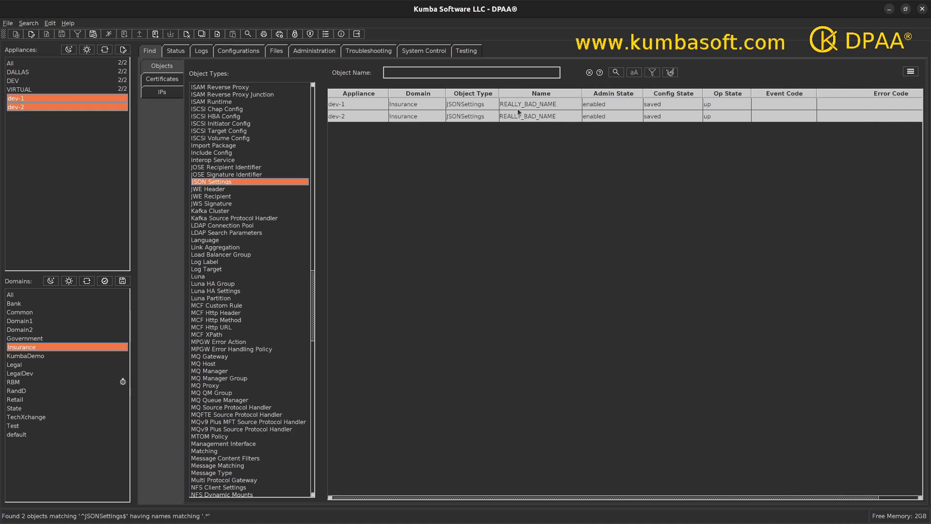
- Show which objects reference the two selected REALLY_BAD_NAME objects, examine the reference diagrams and close them
{"action": "right_click", "coordinate": [518, 112]}
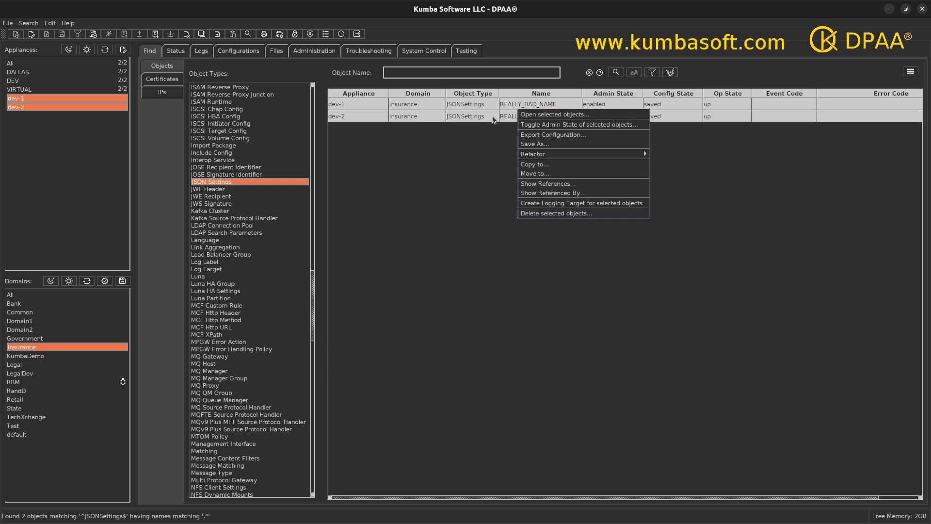
{"action": "left_click", "coordinate": [568, 193]}
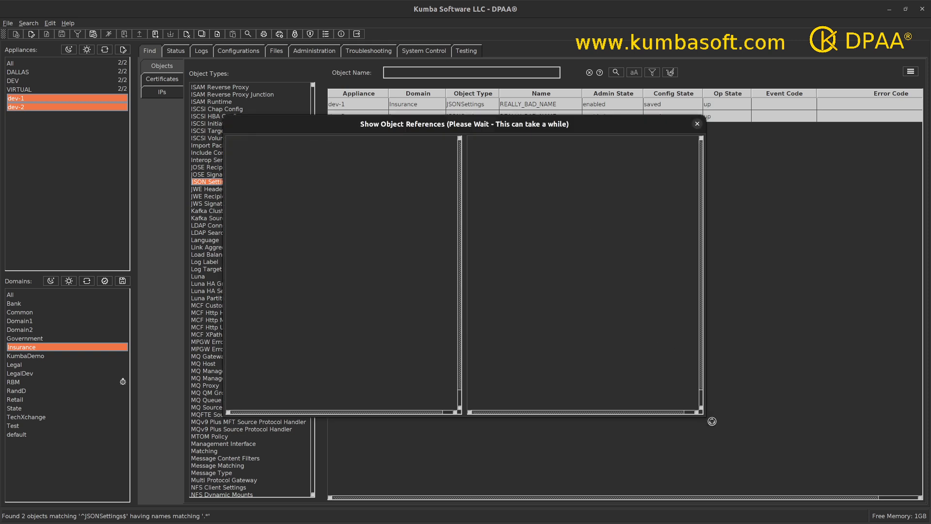
{"action": "left_click_drag", "start_coordinate": [708, 417], "coordinate": [774, 481]}
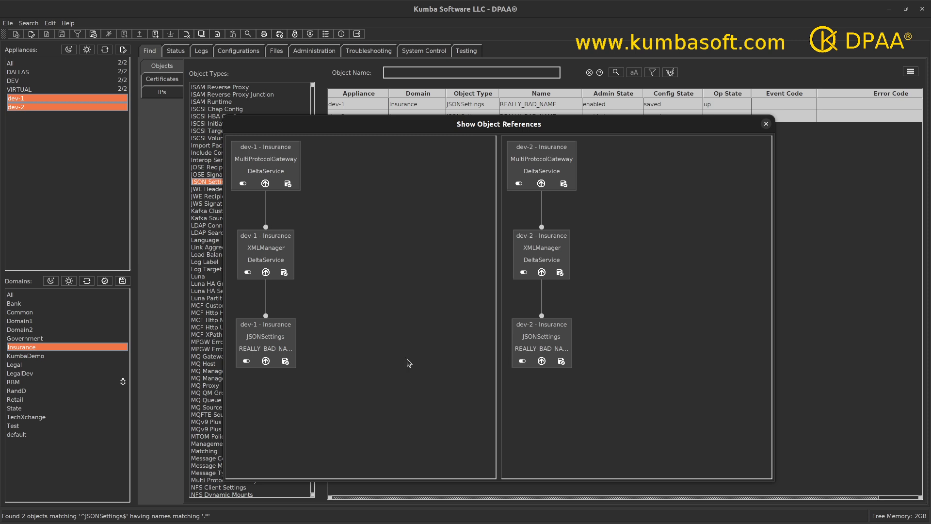
{"action": "left_click", "coordinate": [767, 124]}
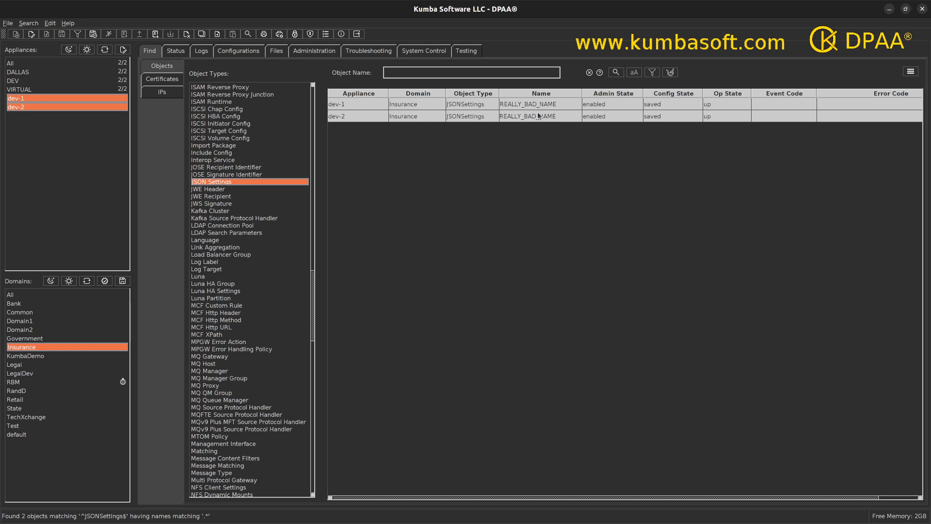
- Start a Rename refactoring of the two selected JSON Settings objects and set their new name to Delta_Service
{"action": "left_click", "coordinate": [911, 74]}
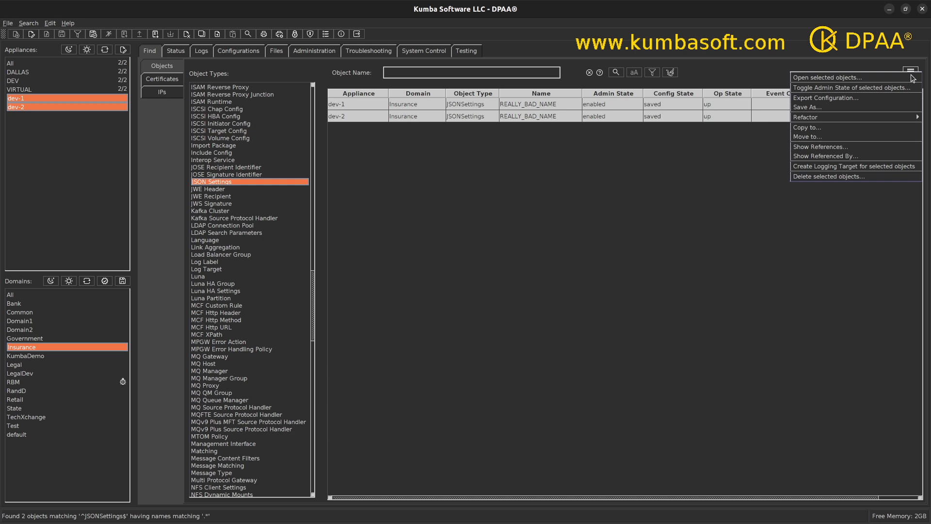
{"action": "mouse_move", "coordinate": [826, 118]}
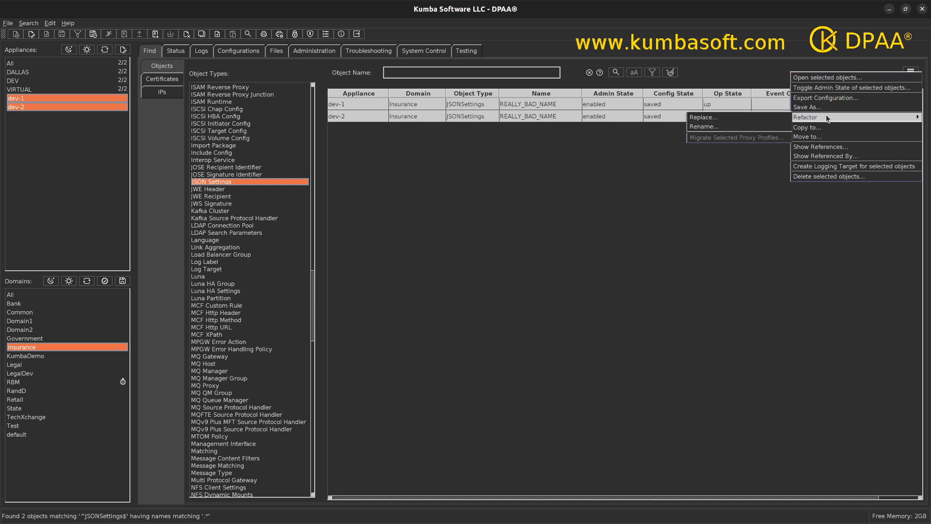
{"action": "left_click", "coordinate": [727, 130]}
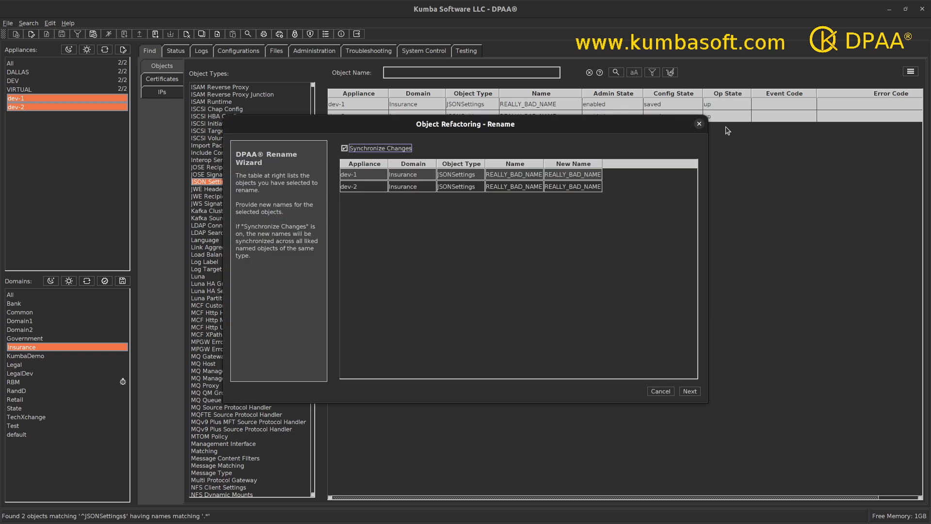
{"action": "left_click_drag", "start_coordinate": [604, 162], "coordinate": [636, 163]}
{"action": "left_click", "coordinate": [604, 174]}
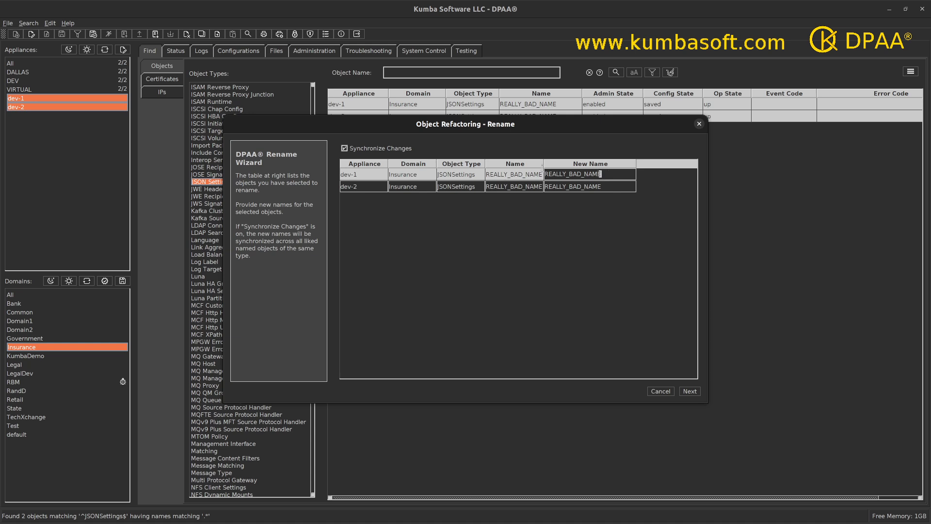
{"action": "double_click", "coordinate": [603, 174]}
{"action": "type", "text": "Delta_Service"}
{"action": "key", "text": "Return"}
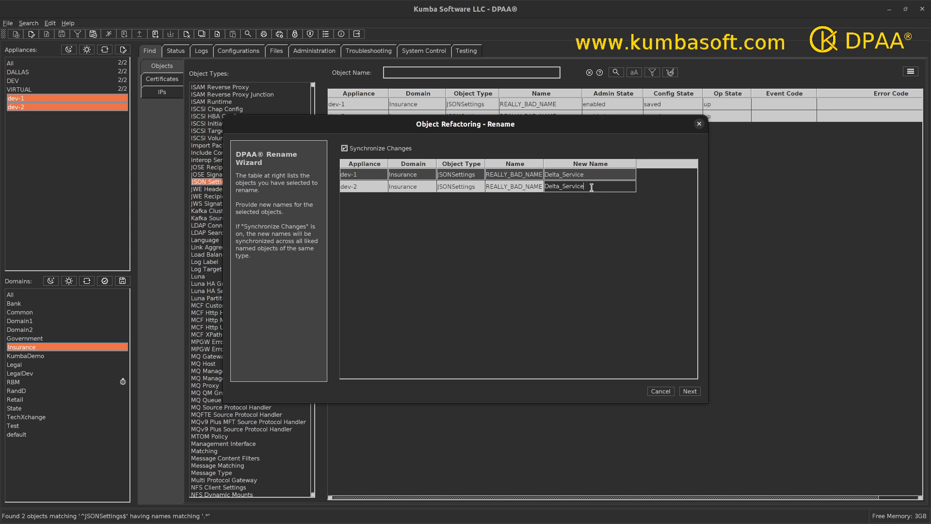
{"action": "left_click_drag", "start_coordinate": [556, 162], "coordinate": [571, 162]}
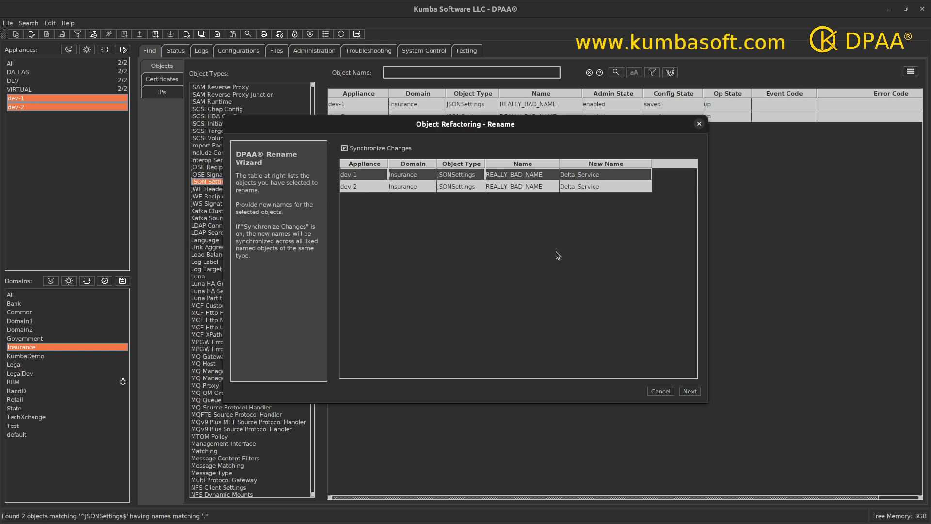
- Turn off keeping the original objects and finish the rename wizard
{"action": "left_click", "coordinate": [689, 391]}
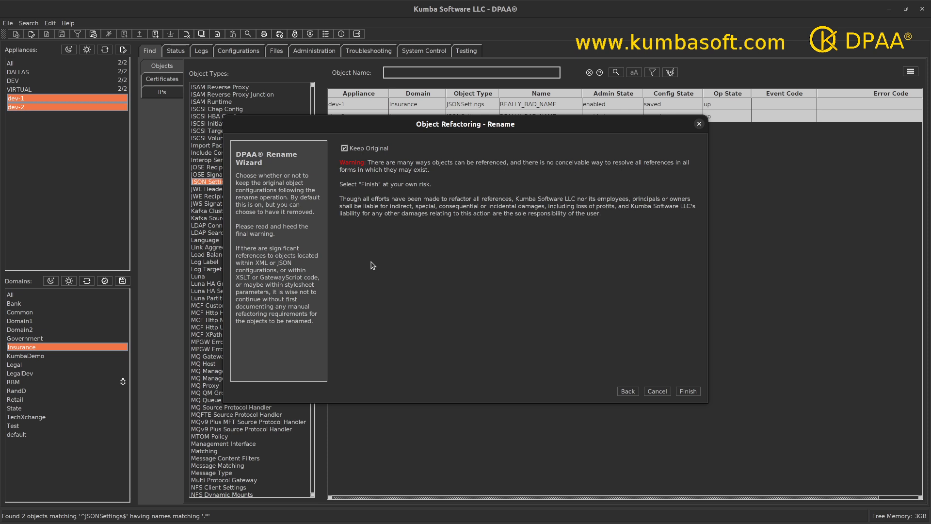
{"action": "left_click_drag", "start_coordinate": [420, 127], "coordinate": [428, 154]}
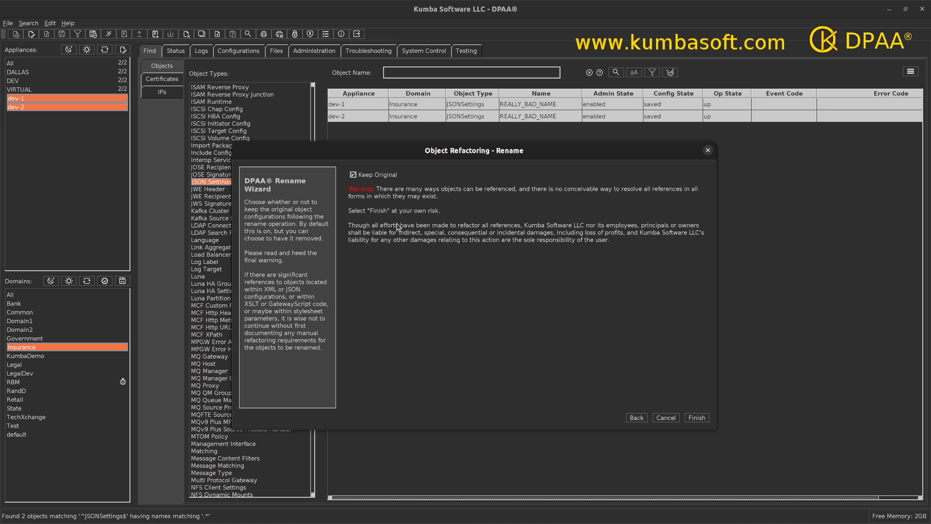
{"action": "left_click", "coordinate": [353, 175]}
{"action": "left_click", "coordinate": [701, 418]}
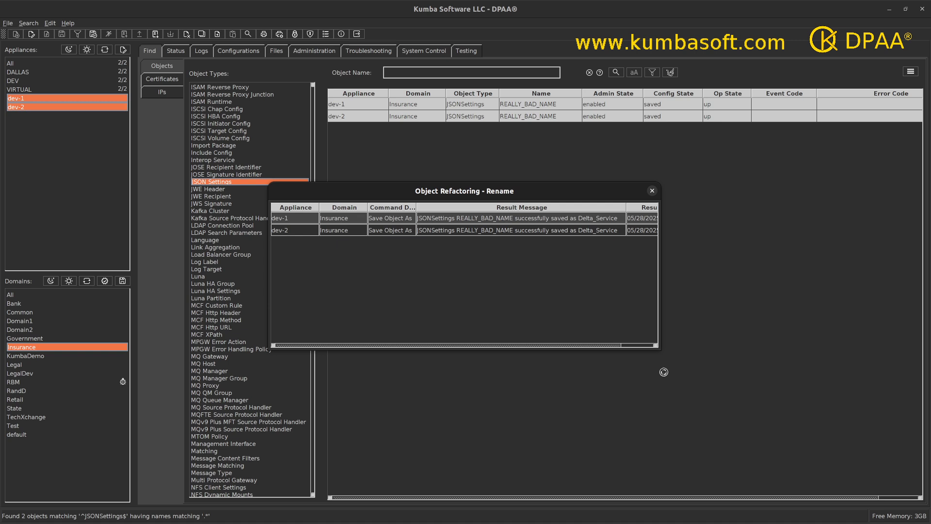
- Review the full command descriptions and result messages of the rename operation, and close the results
{"action": "left_click_drag", "start_coordinate": [662, 354], "coordinate": [771, 417]}
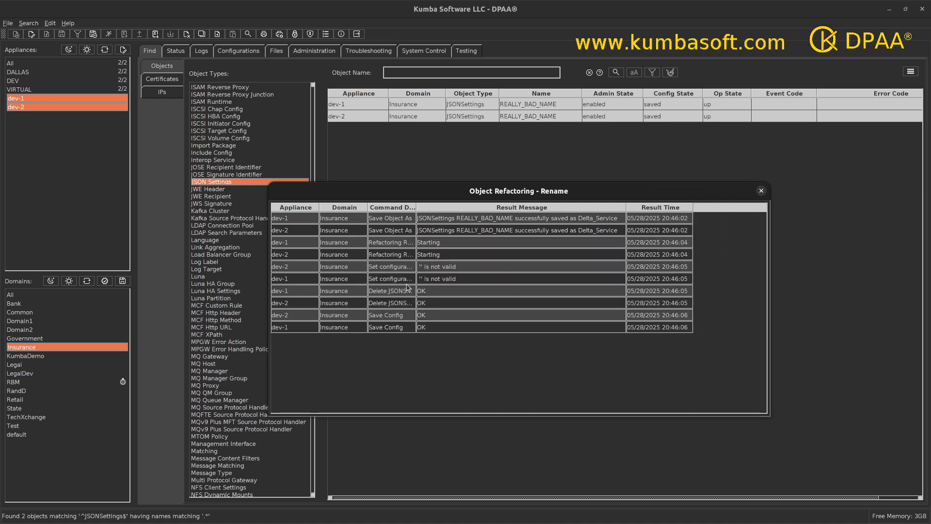
{"action": "left_click_drag", "start_coordinate": [418, 207], "coordinate": [534, 216]}
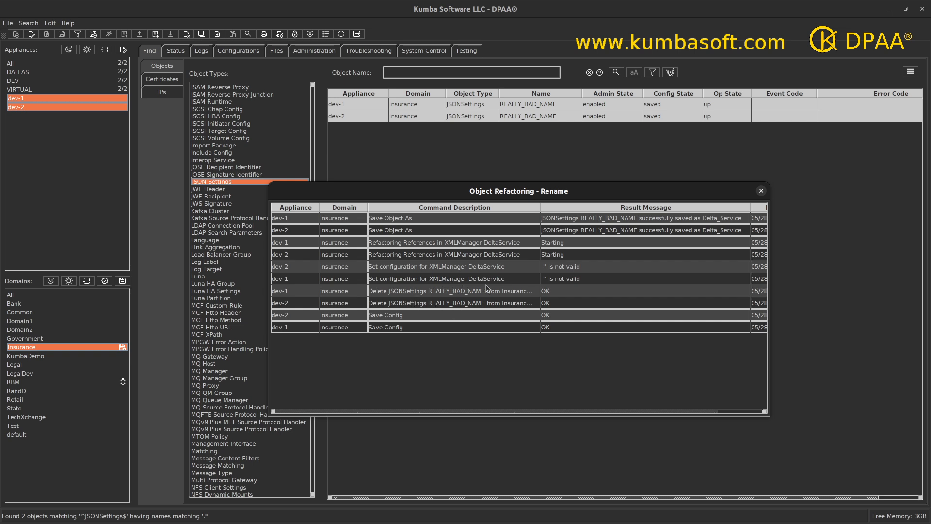
{"action": "left_click_drag", "start_coordinate": [540, 206], "coordinate": [593, 206]}
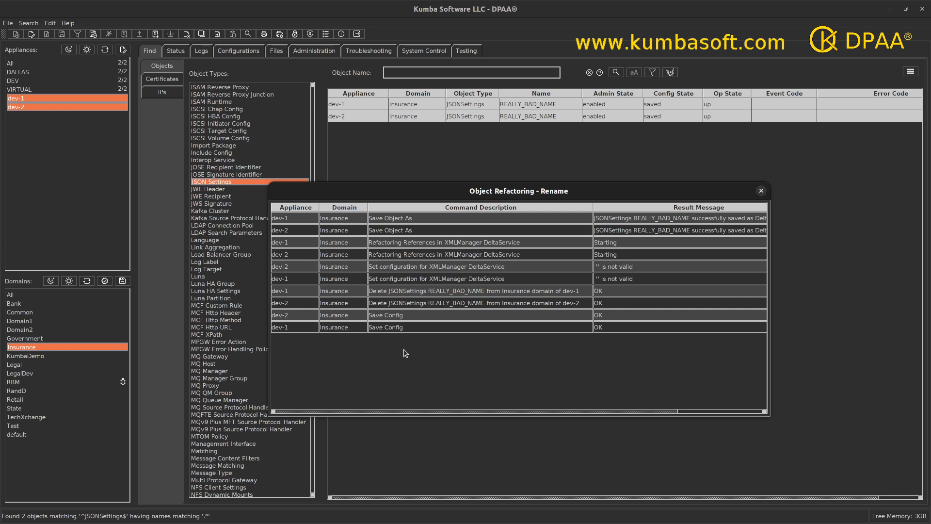
{"action": "left_click", "coordinate": [761, 191]}
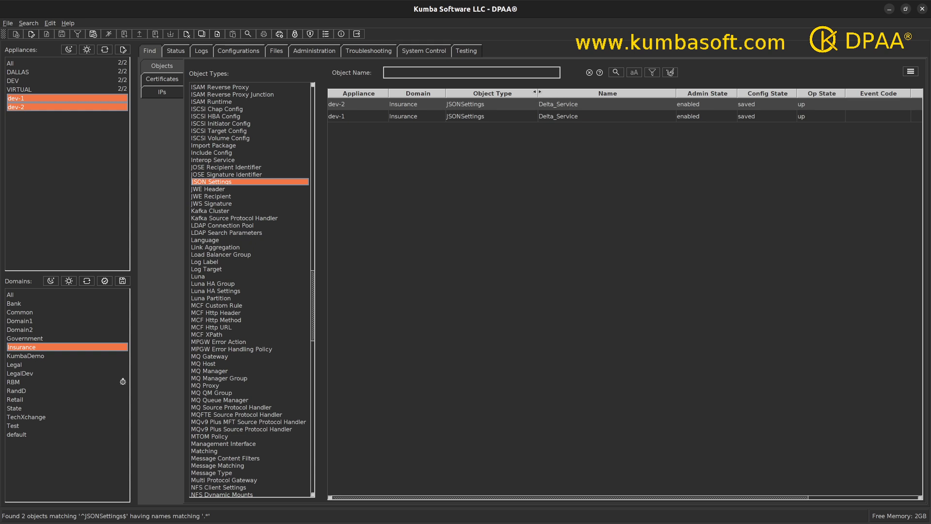
- Select both Delta_Service objects, examine the diagrams of the objects that reference them, and close the diagrams
{"action": "left_click_drag", "start_coordinate": [537, 92], "coordinate": [502, 92]}
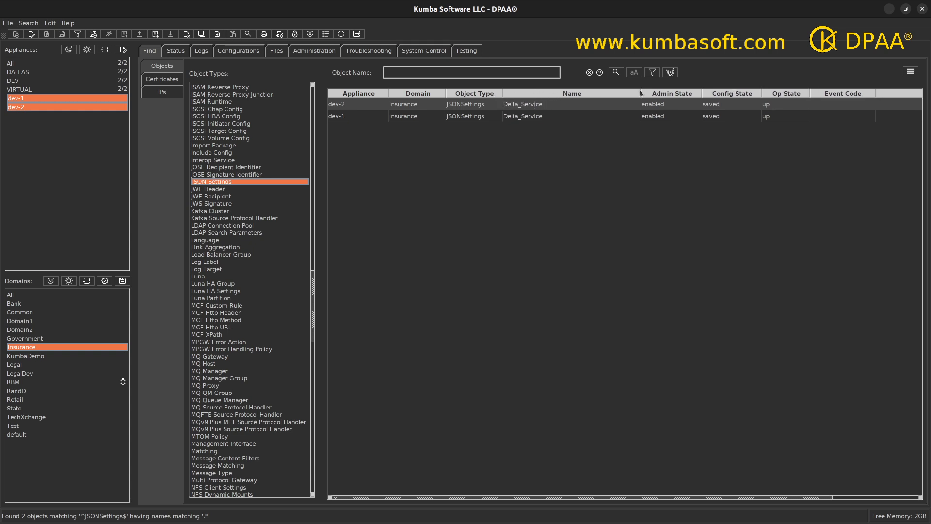
{"action": "left_click_drag", "start_coordinate": [639, 91], "coordinate": [562, 92]}
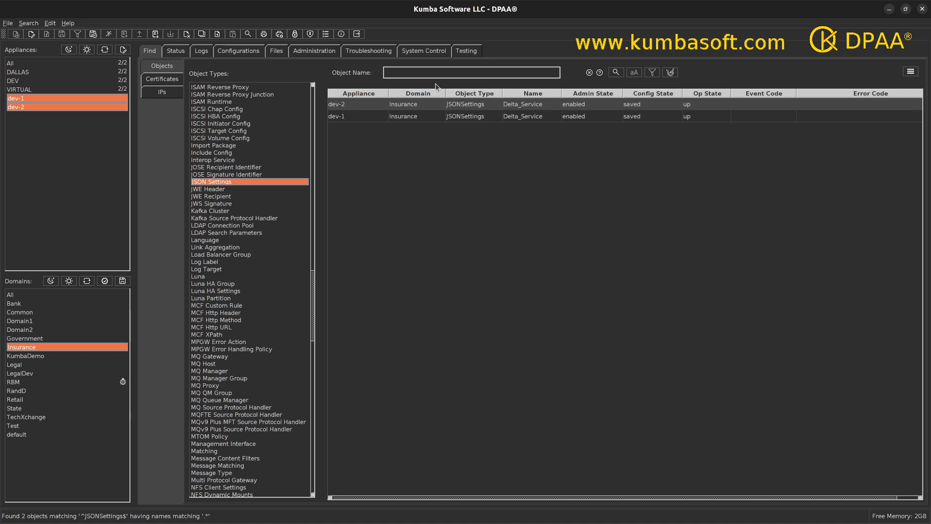
{"action": "left_click_drag", "start_coordinate": [519, 108], "coordinate": [519, 113]}
{"action": "right_click", "coordinate": [519, 112]}
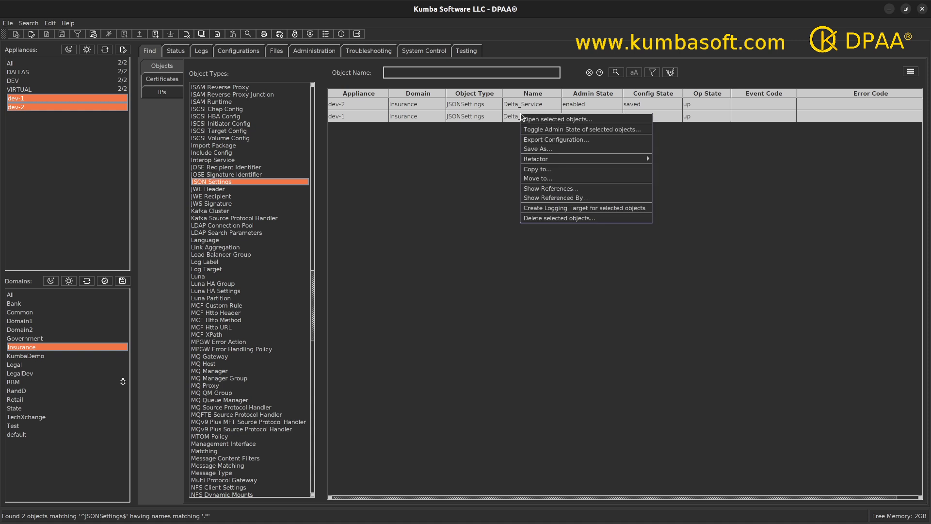
{"action": "left_click", "coordinate": [556, 199]}
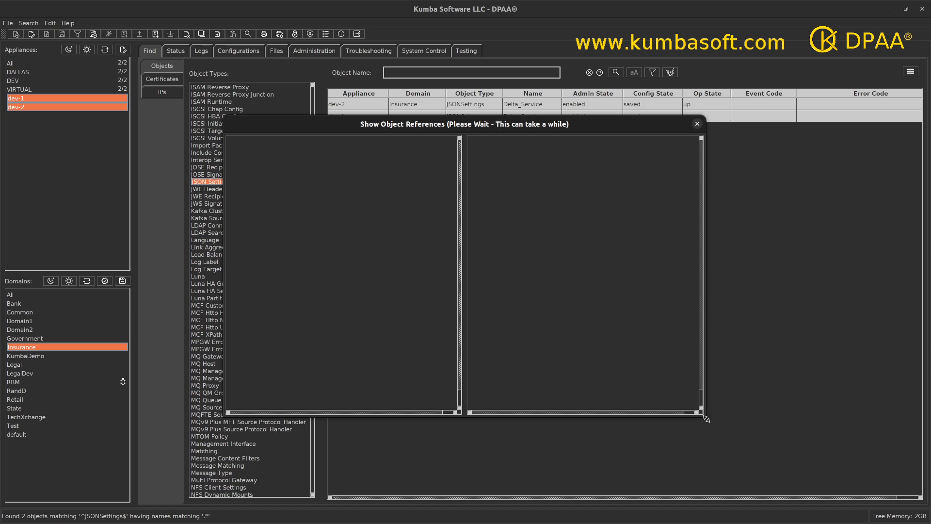
{"action": "left_click_drag", "start_coordinate": [704, 414], "coordinate": [747, 458]}
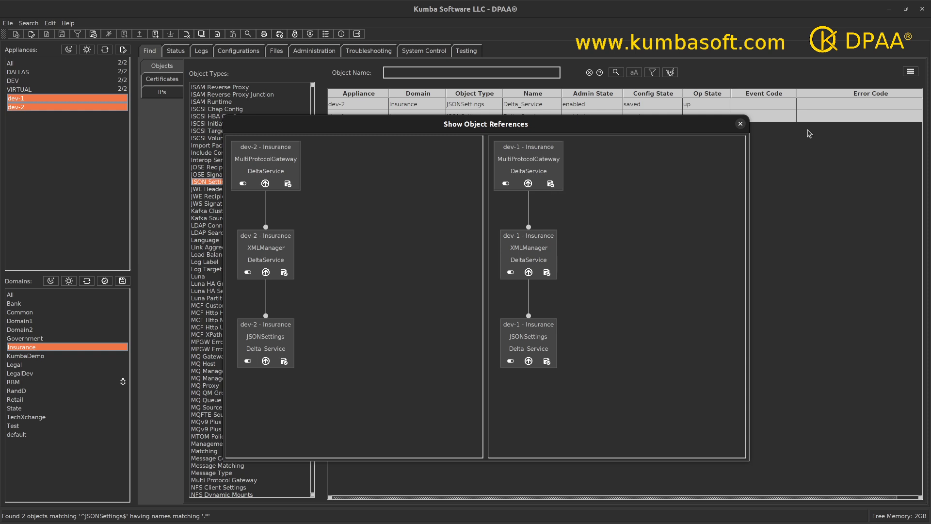
{"action": "left_click", "coordinate": [740, 124]}
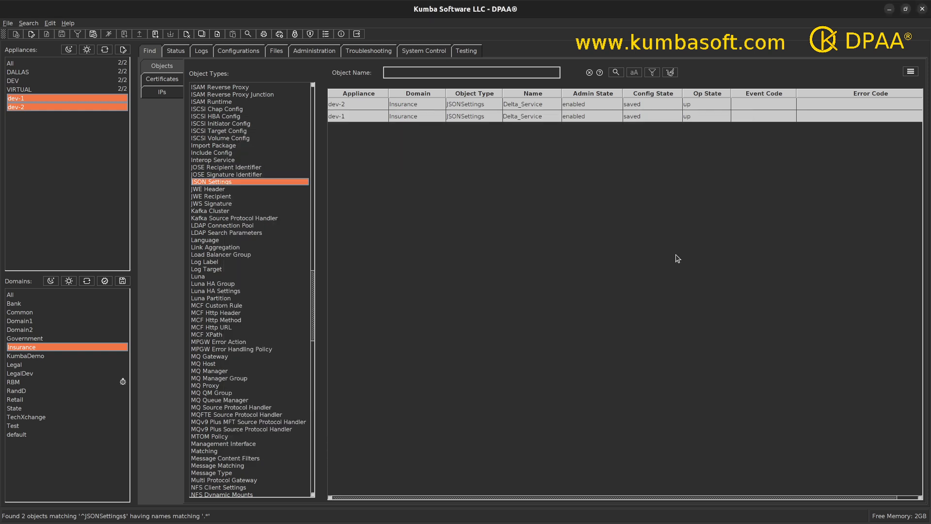